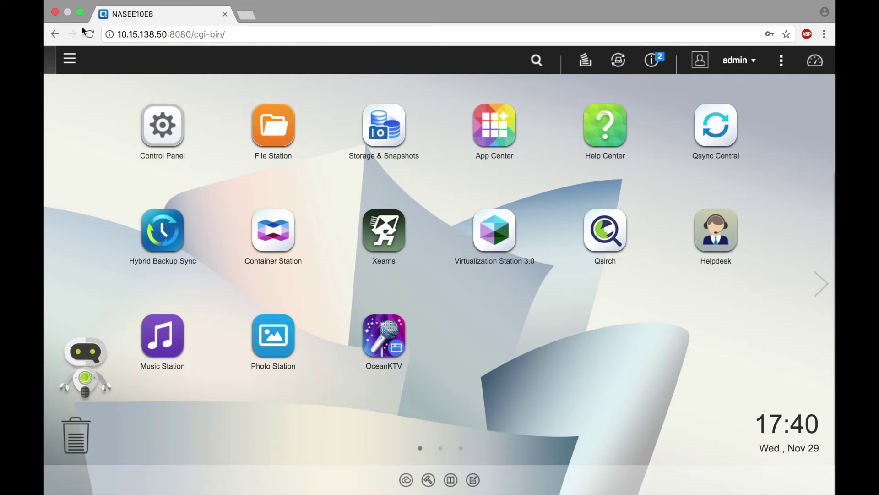
Step: Launch Storage & Snapshots from the QTS main menu
{"action": "left_click", "coordinate": [69, 61]}
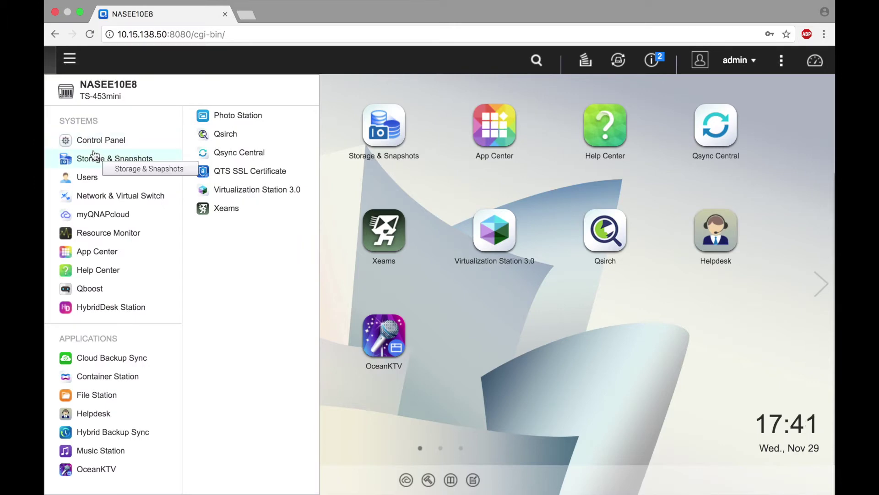
{"action": "left_click", "coordinate": [92, 159]}
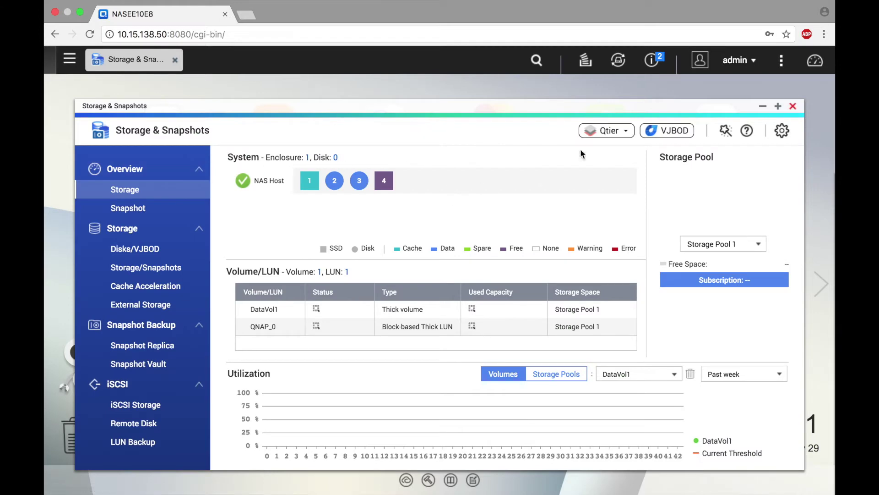
Step: Review and apply the Snapshot tab options in Global Settings
{"action": "left_click", "coordinate": [783, 131]}
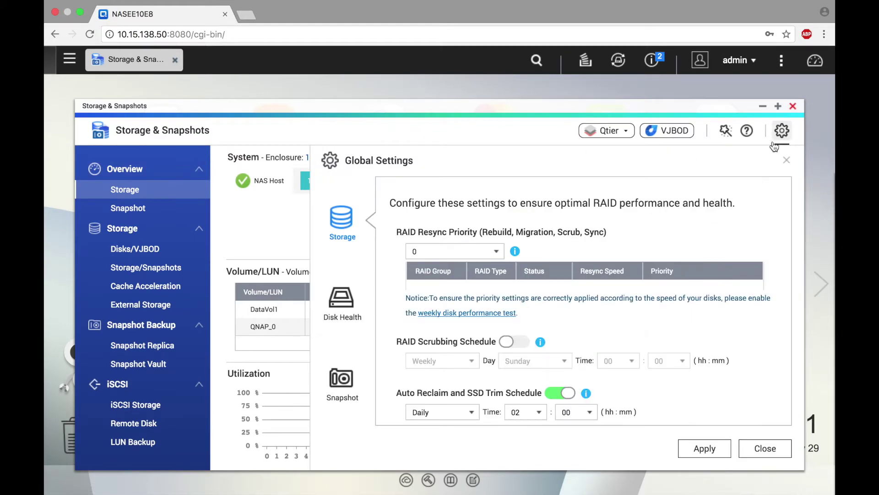
{"action": "left_click", "coordinate": [355, 384]}
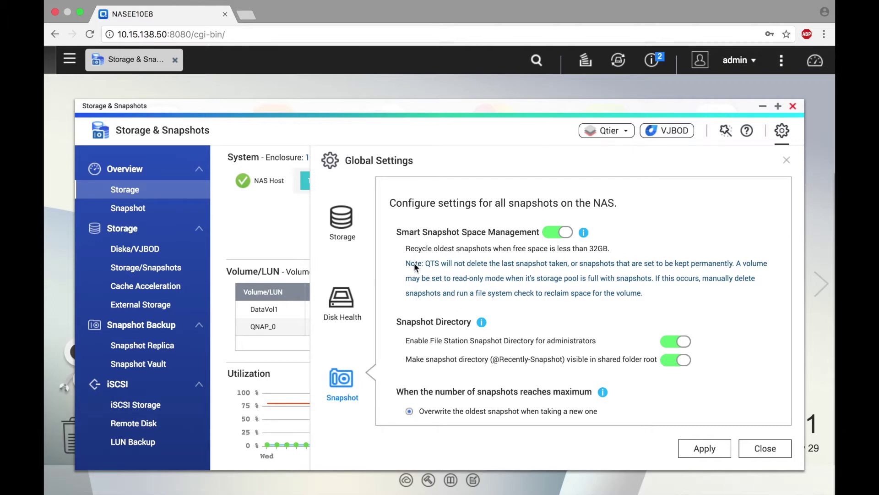
{"action": "scroll", "coordinate": [414, 262], "scroll_direction": "down", "scroll_amount": 3}
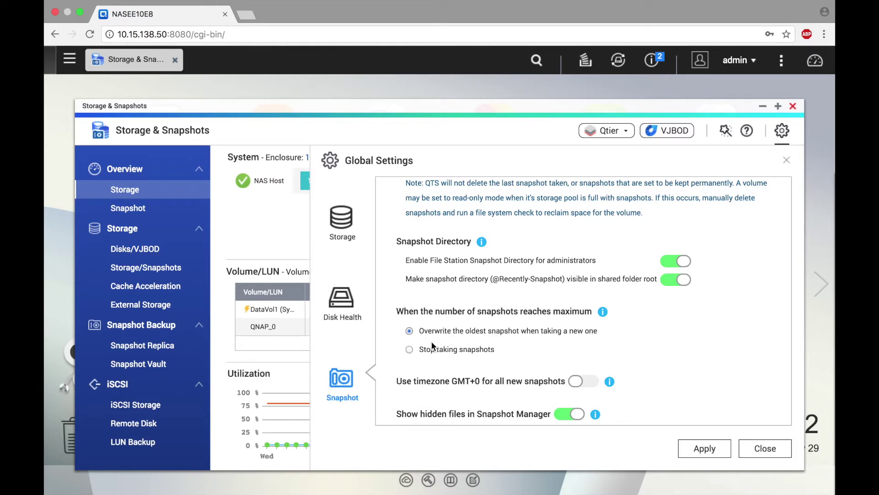
{"action": "left_click", "coordinate": [704, 449]}
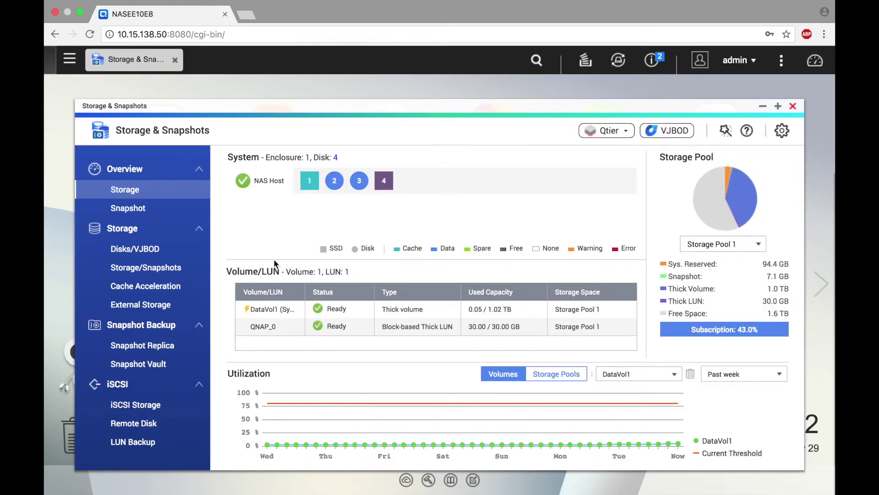
Step: Open Snapshot Manager for DataVol1 and bring up its Snapshot Settings
{"action": "left_click", "coordinate": [170, 273]}
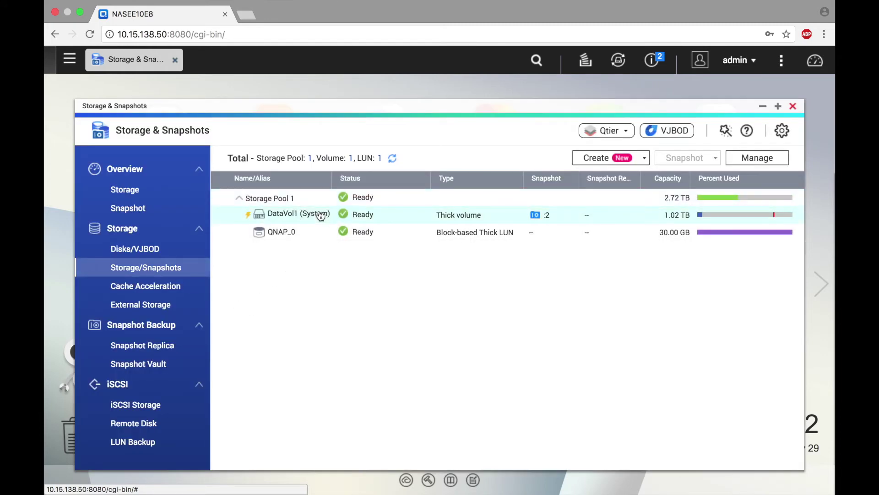
{"action": "left_click", "coordinate": [321, 216]}
{"action": "left_click", "coordinate": [680, 163]}
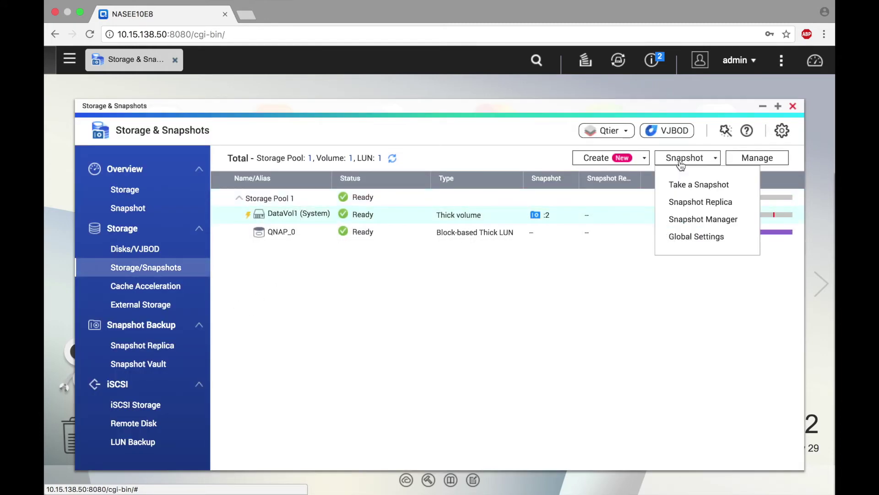
{"action": "left_click", "coordinate": [687, 220]}
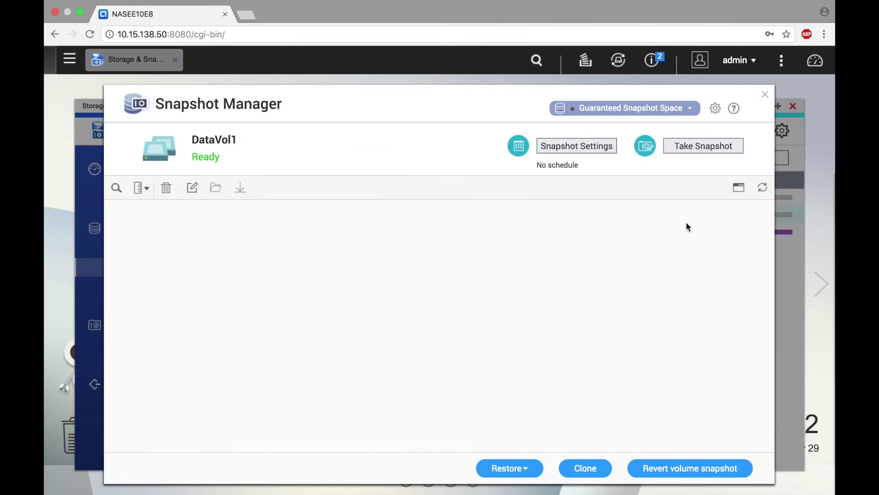
{"action": "left_click", "coordinate": [586, 145]}
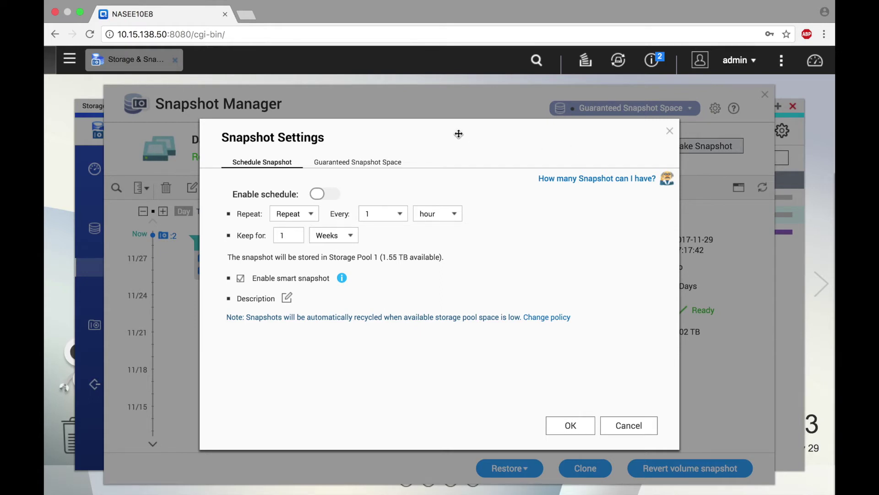
Step: Enable DataVol1's snapshot schedule, keeping Repeat every 1 hour, and view Guaranteed Snapshot Space
{"action": "left_click", "coordinate": [321, 194]}
{"action": "left_click", "coordinate": [314, 220]}
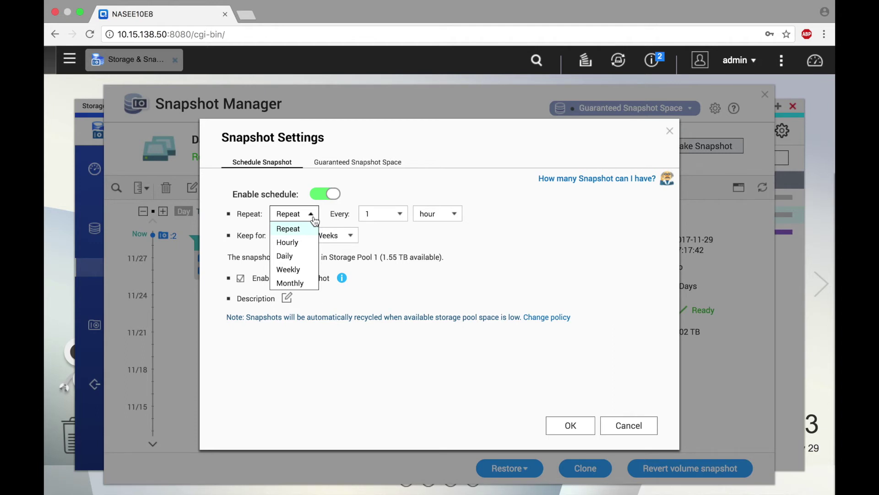
{"action": "left_click", "coordinate": [314, 219]}
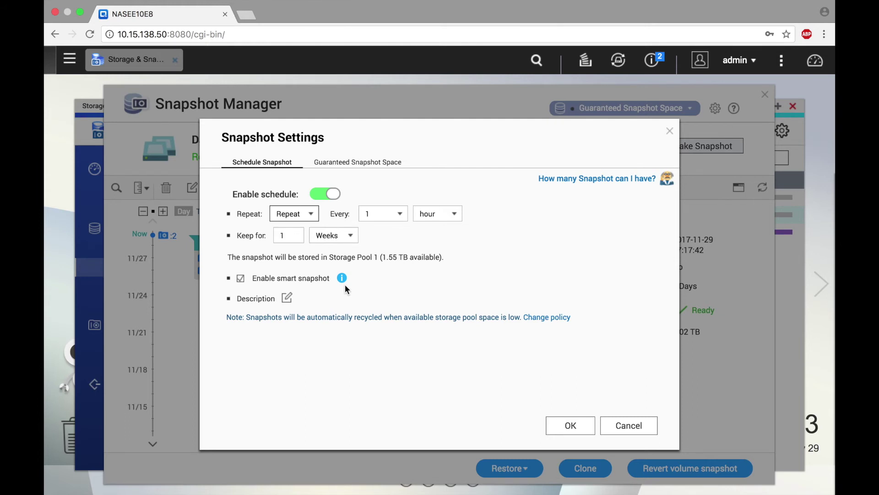
{"action": "left_click", "coordinate": [359, 164]}
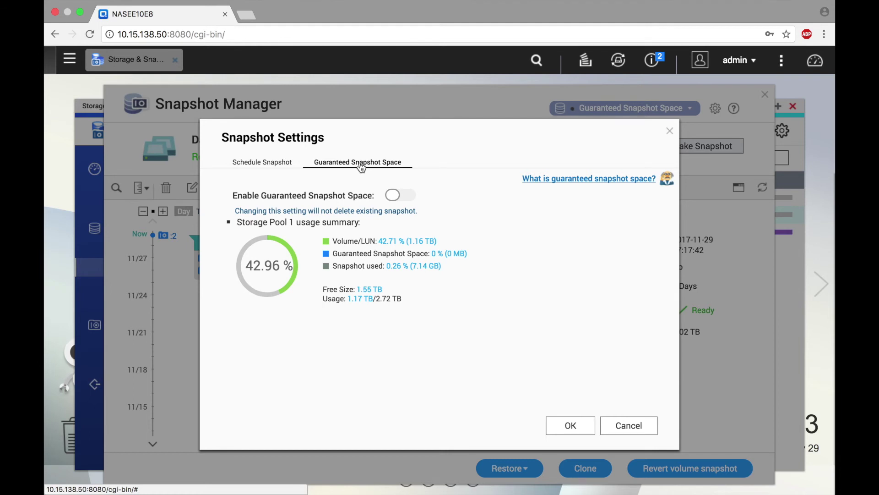
Step: Enable Guaranteed Snapshot Space at the recommended 20% and confirm the settings
{"action": "left_click", "coordinate": [397, 197]}
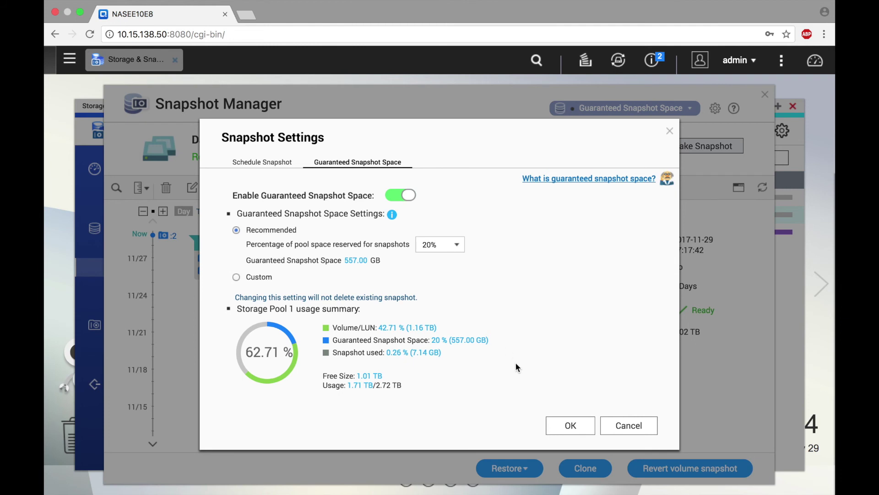
{"action": "left_click", "coordinate": [569, 429]}
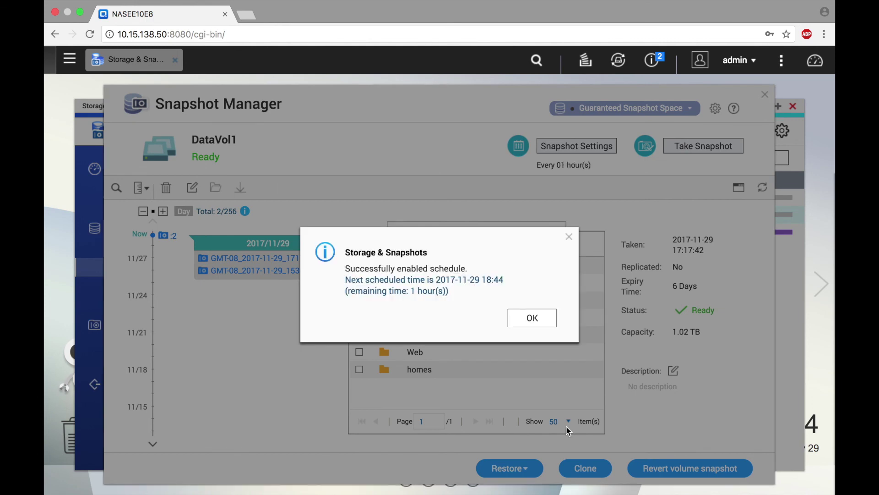
{"action": "left_click", "coordinate": [531, 323]}
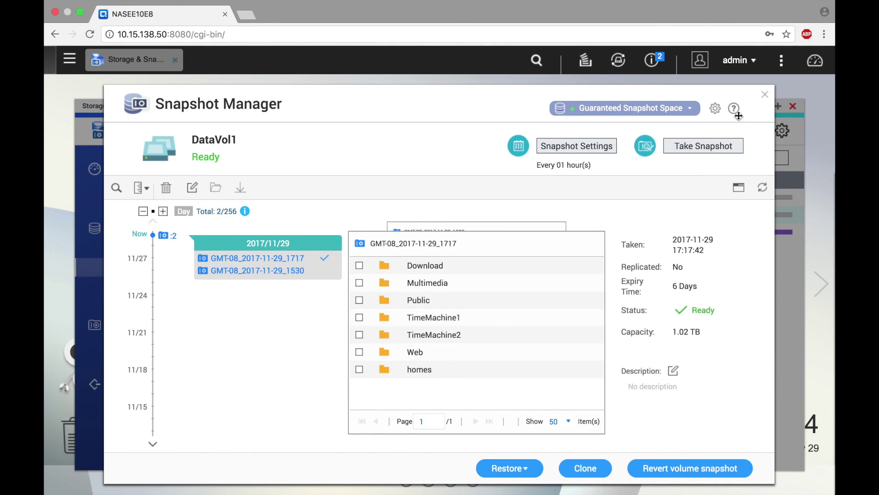
Step: Close the DataVol1 Snapshot Manager window
{"action": "left_click", "coordinate": [765, 95]}
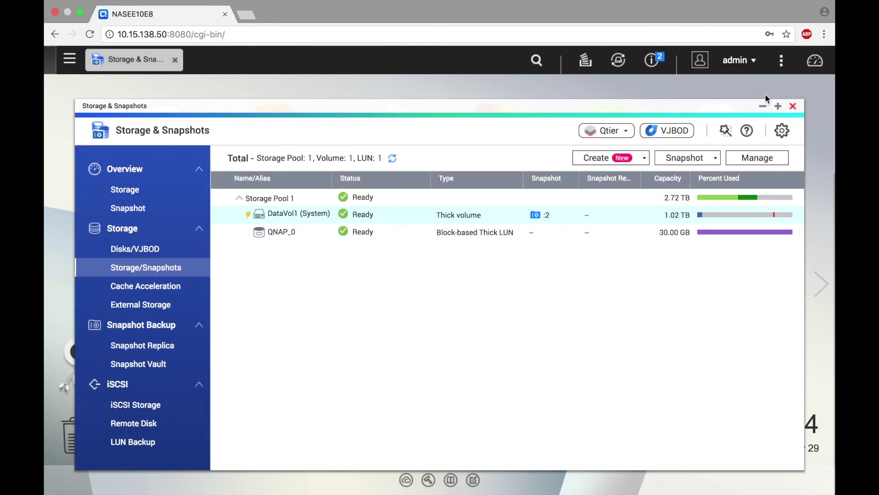